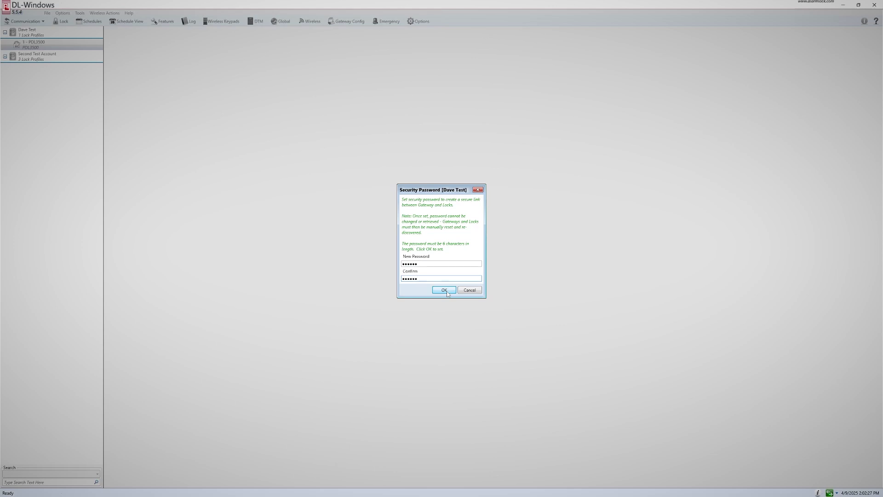
# - Submit the entered security password for the account and acknowledge the confirmation
pyautogui.click(445, 292)
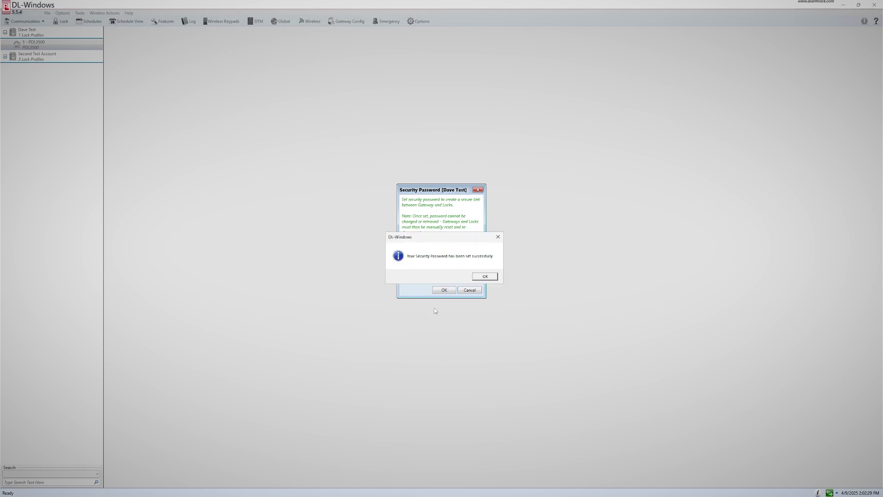
pyautogui.click(485, 276)
# - Discover new gateways for the account in the gateway configuration
pyautogui.click(346, 22)
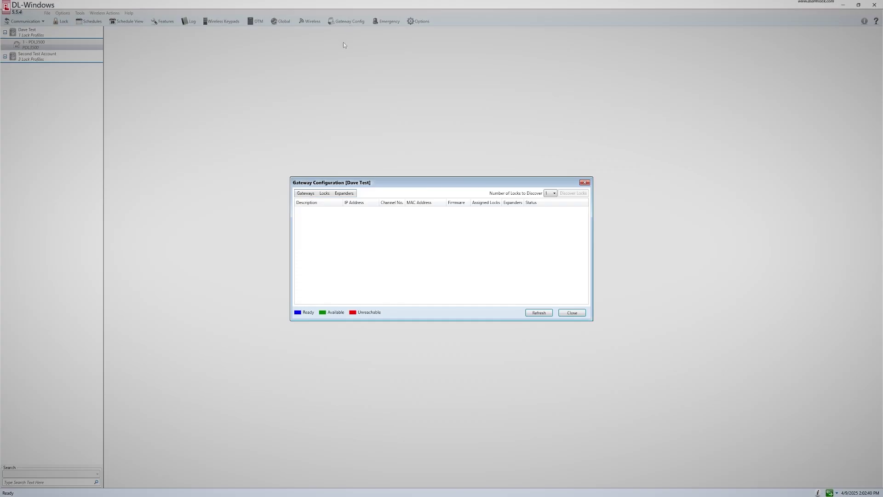
pyautogui.click(306, 193)
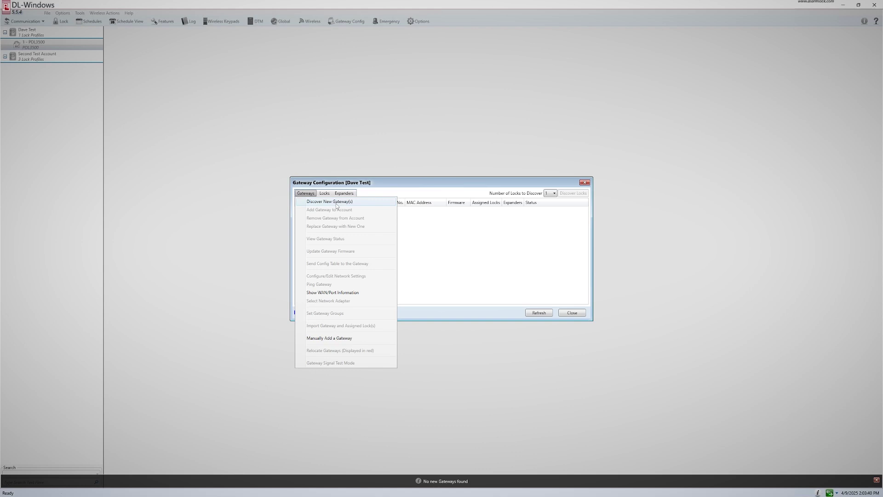
pyautogui.click(337, 203)
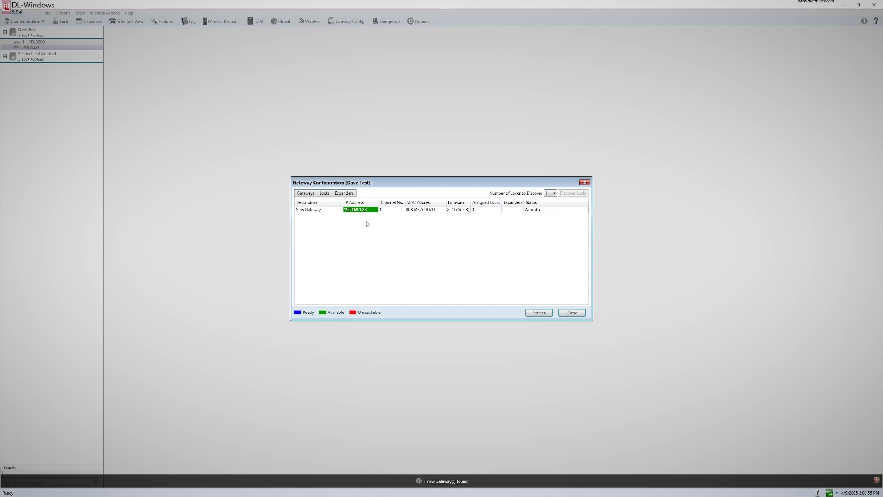
# - Add the discovered gateway at 192.168.1.23 to the account and confirm saving it
pyautogui.click(326, 210)
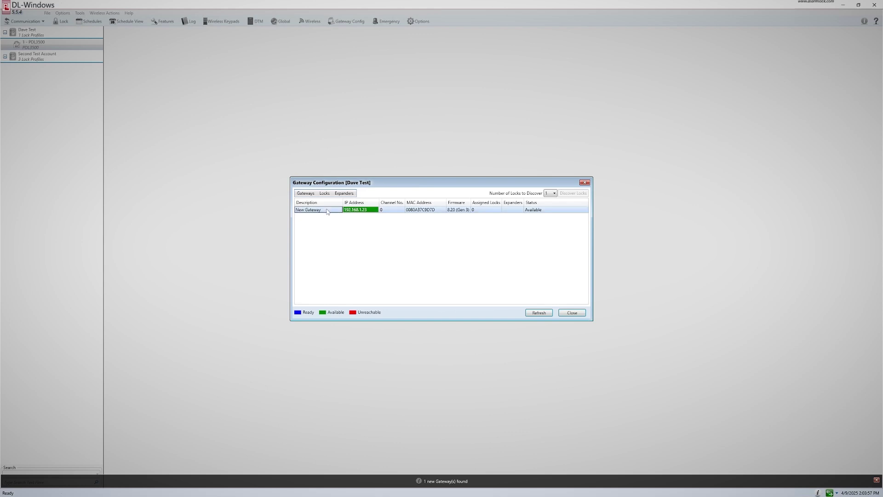
pyautogui.click(301, 194)
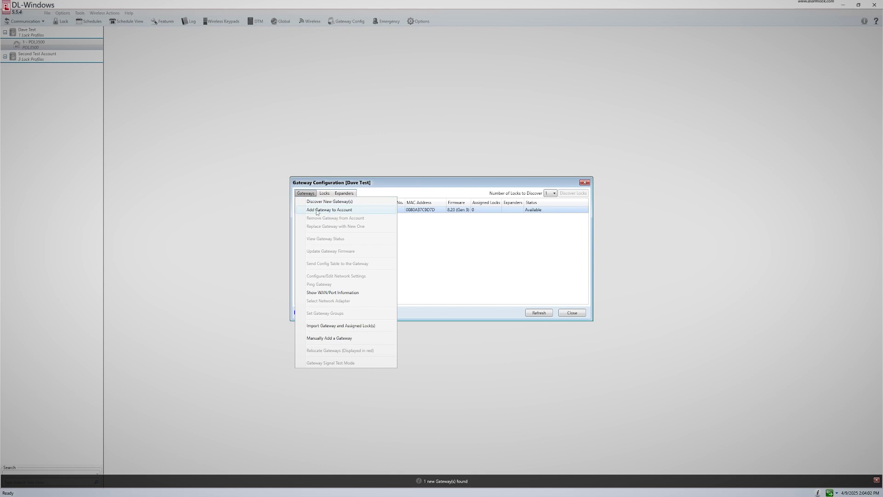
pyautogui.click(316, 211)
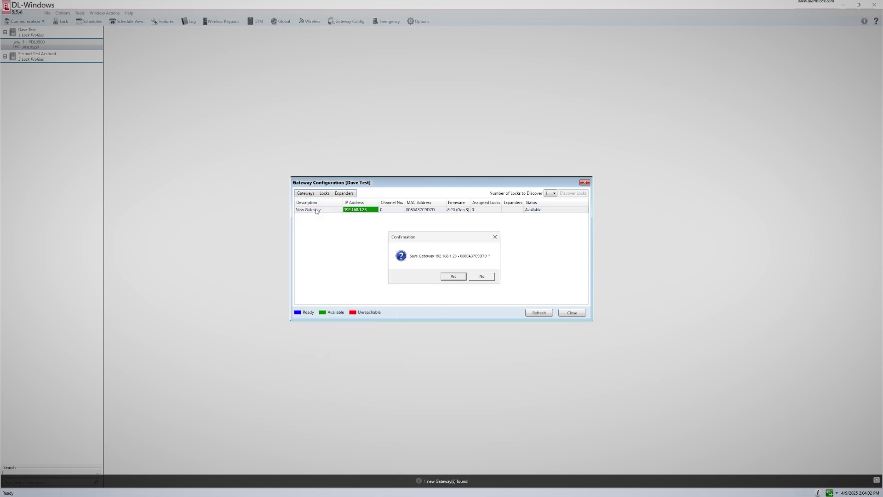
pyautogui.click(455, 277)
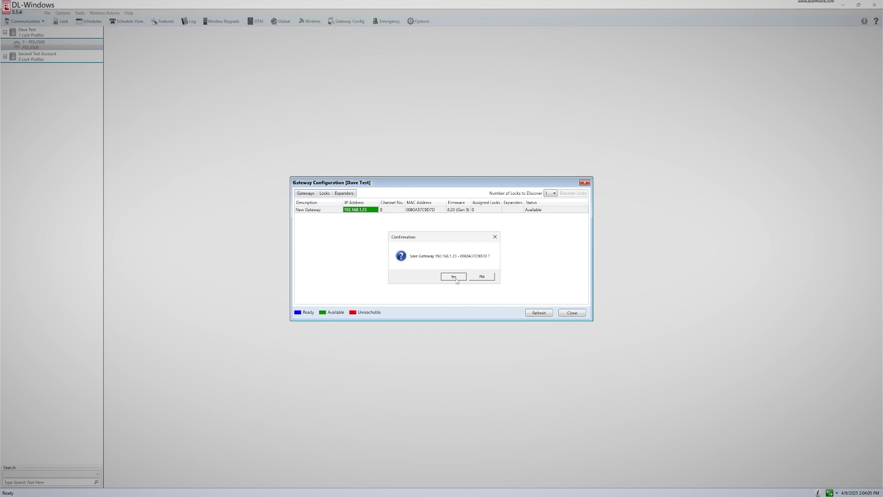
pyautogui.click(454, 277)
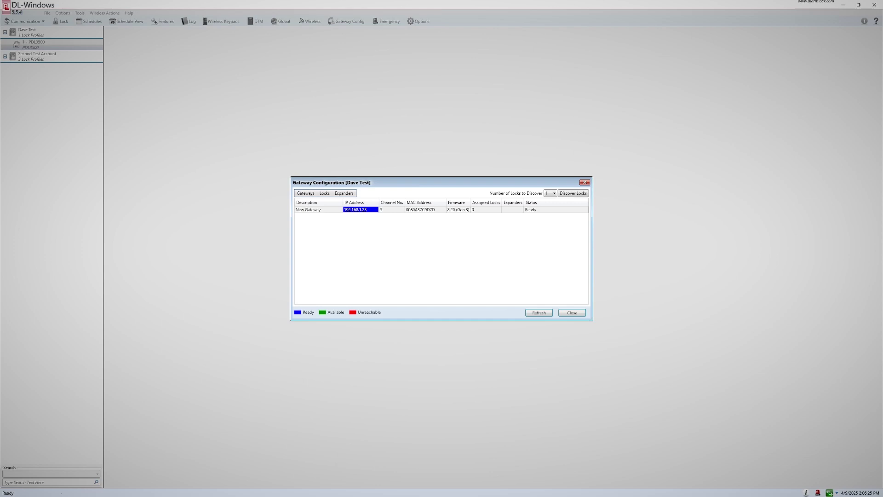
# - Discover new expanders for the gateway, select Expander - 1 in the expander table, and close the table
pyautogui.click(311, 212)
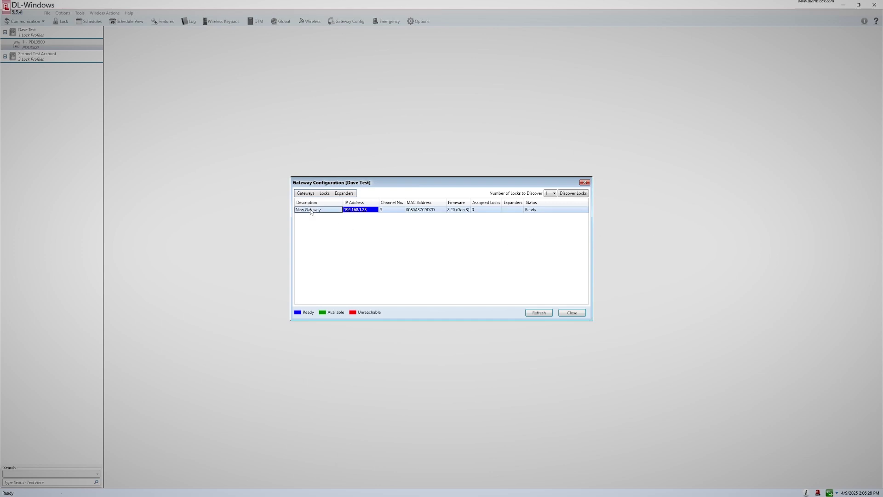
pyautogui.click(347, 194)
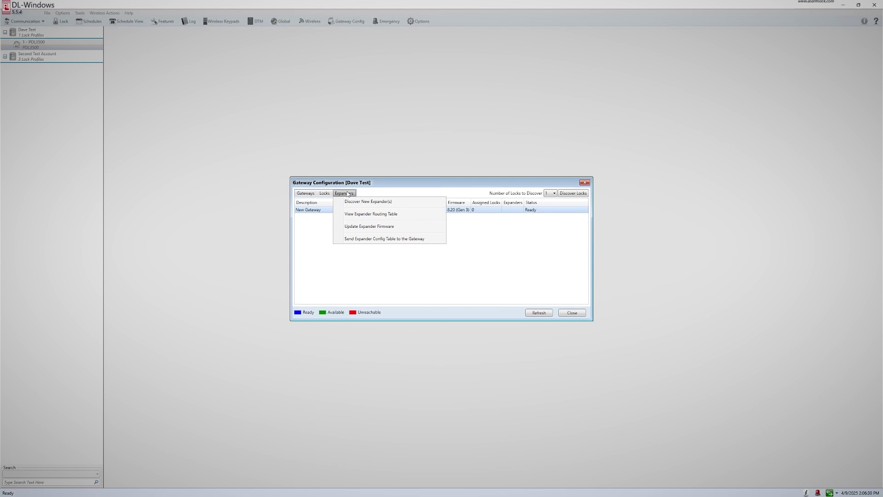
pyautogui.click(371, 204)
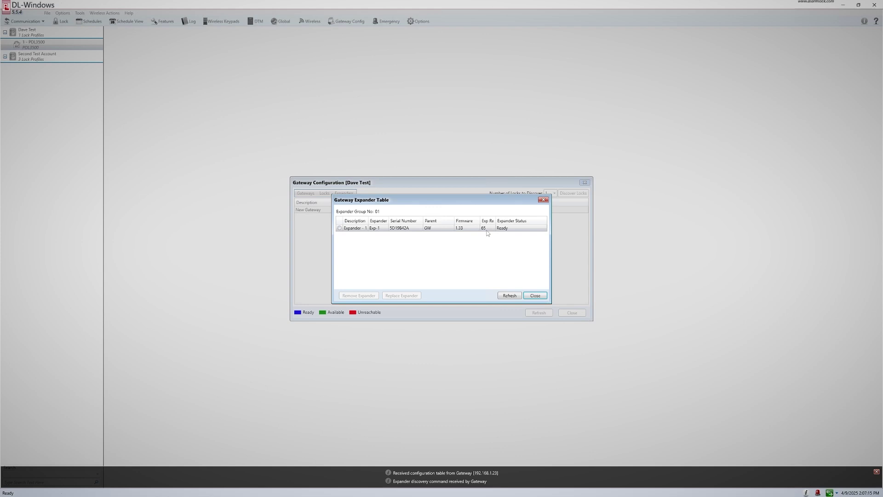
pyautogui.click(339, 229)
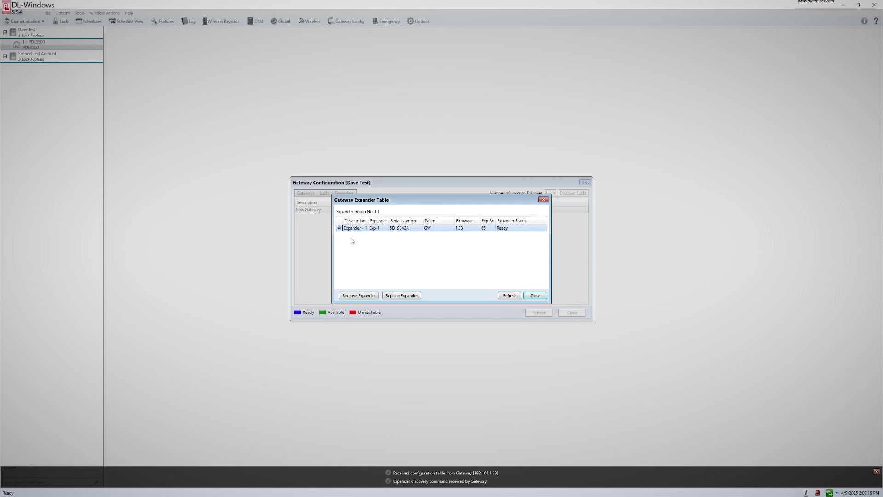
pyautogui.click(535, 295)
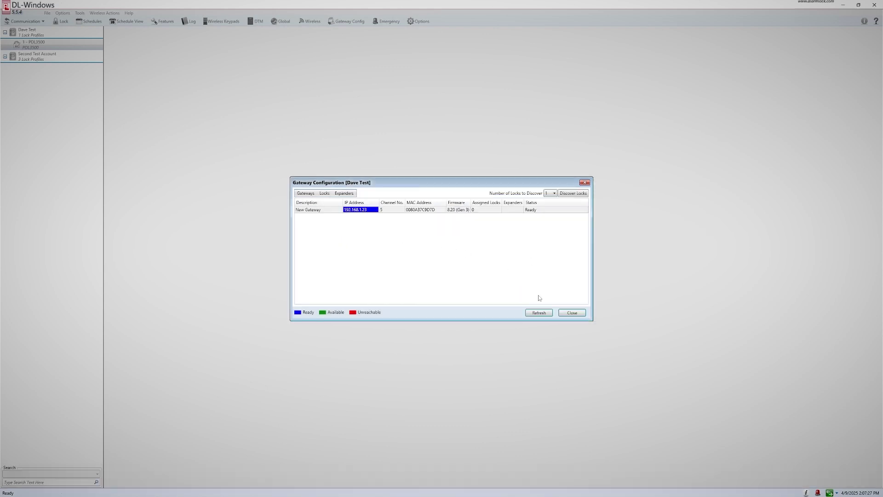
# - View the gateway's expander routing table, and close both the table and the gateway configuration
pyautogui.click(347, 193)
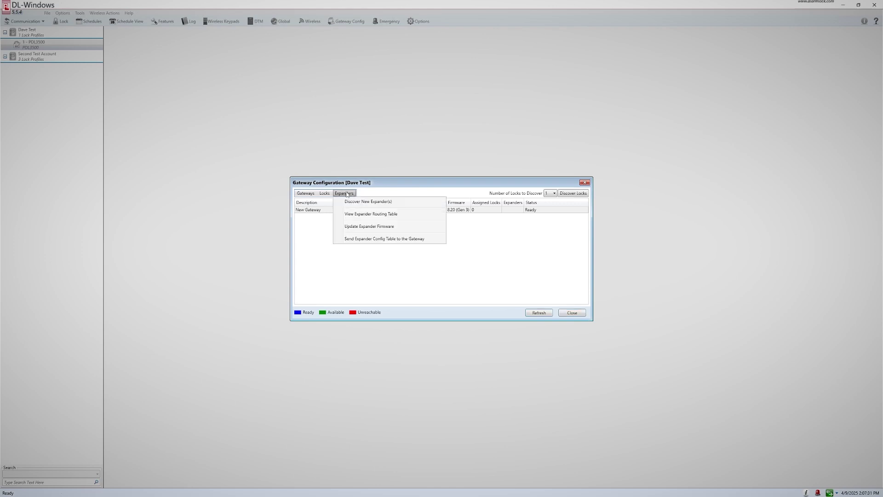
pyautogui.click(372, 214)
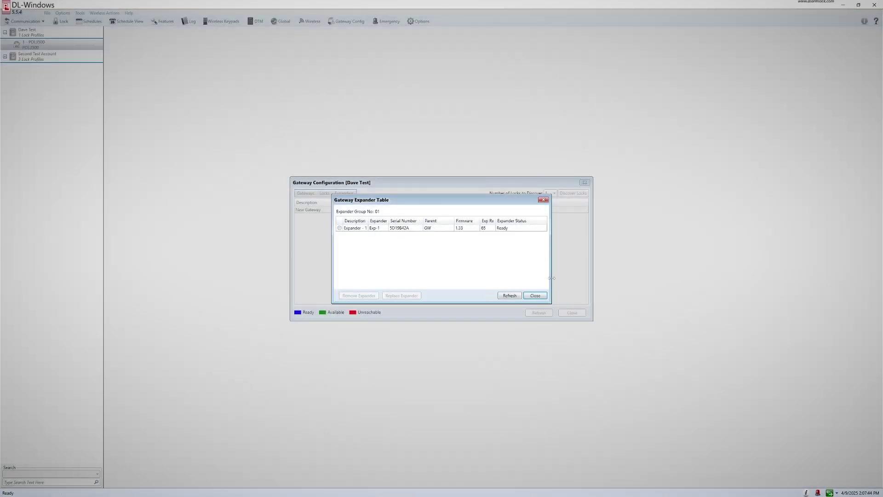
pyautogui.click(535, 296)
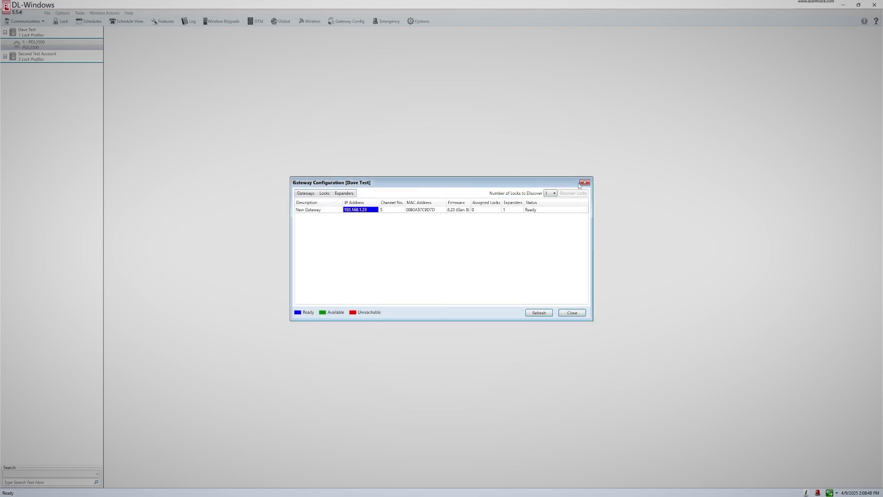
pyautogui.click(587, 183)
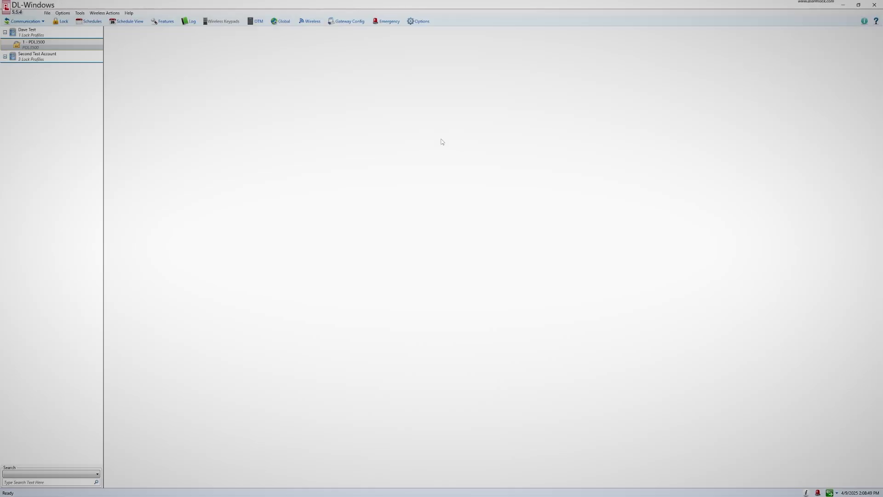
# - Create one new lock profile in the first account with description PDL6300 and lock type PDL6300
pyautogui.rightClick(33, 32)
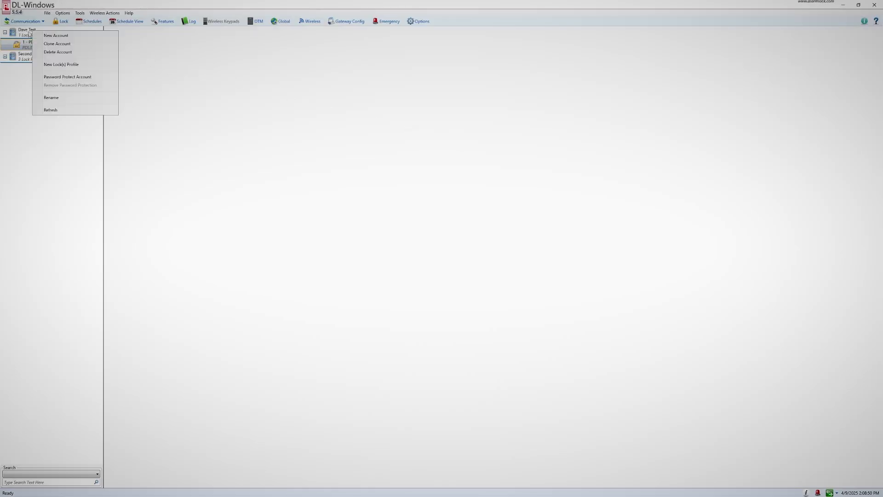
pyautogui.click(64, 64)
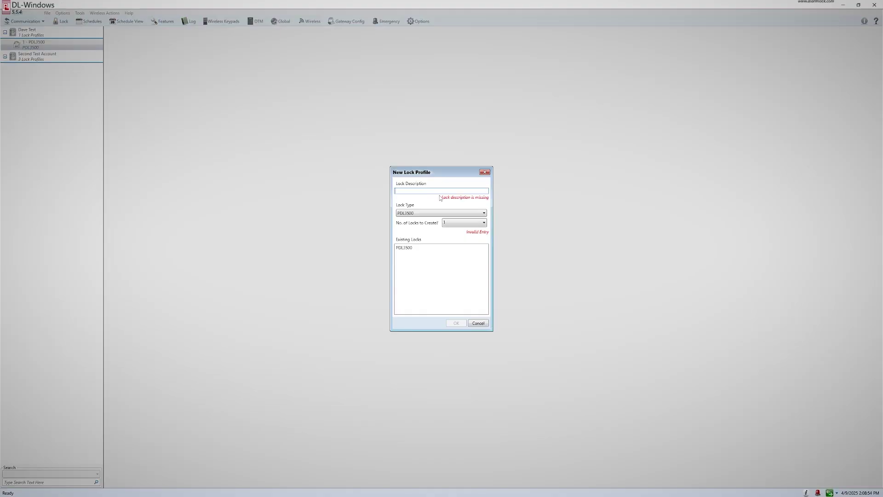
pyautogui.write('PDL')
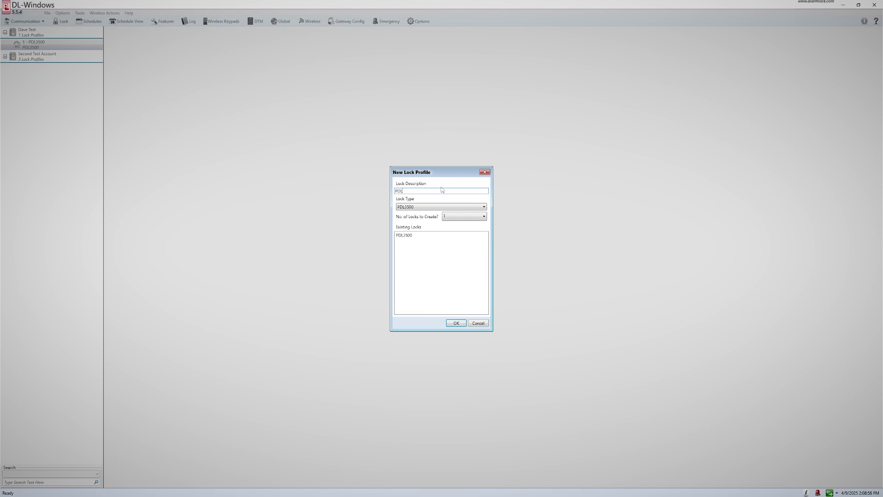
pyautogui.write('6300')
pyautogui.click(420, 208)
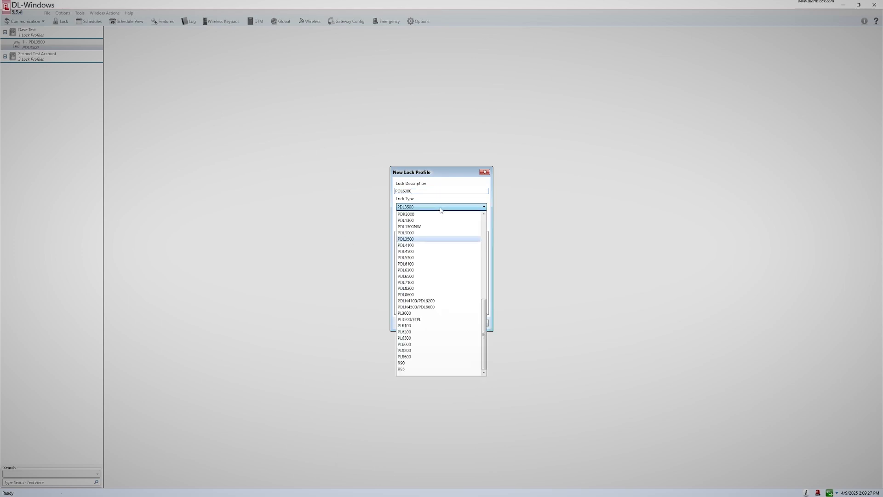
pyautogui.click(410, 270)
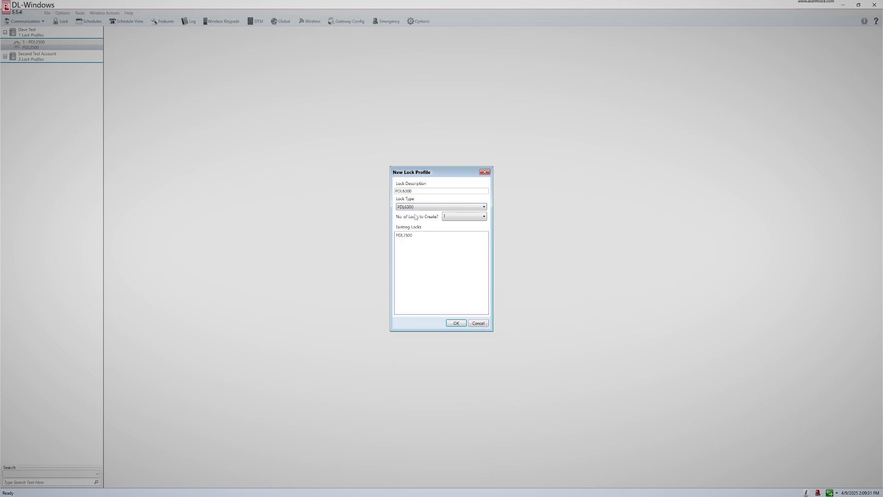
pyautogui.click(457, 323)
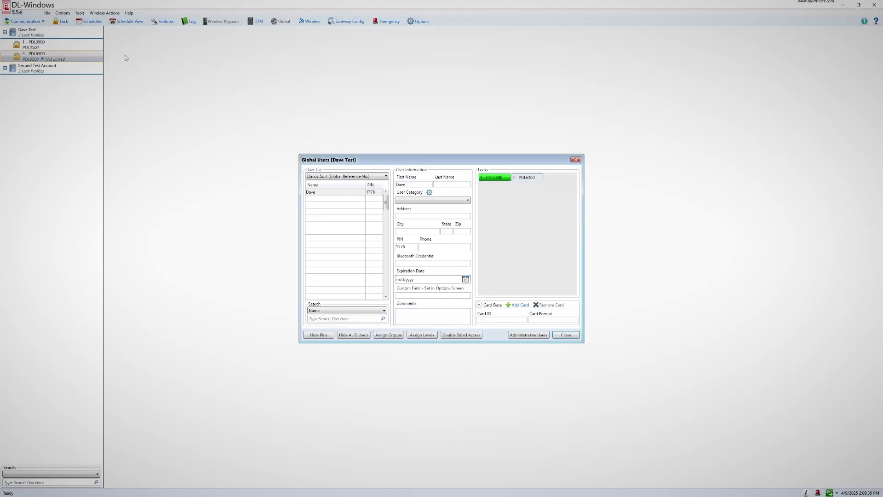
# - Assign the existing global user to lock 2 - PDL6300 and close the user list
pyautogui.click(531, 181)
pyautogui.click(580, 161)
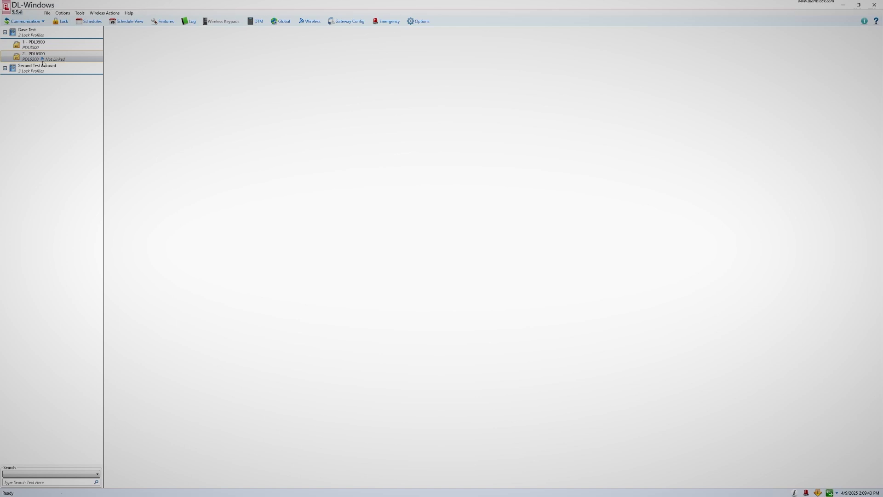
# - Discover one lock through the account's gateway and assign the found PDL6300 lock to that gateway
pyautogui.click(344, 22)
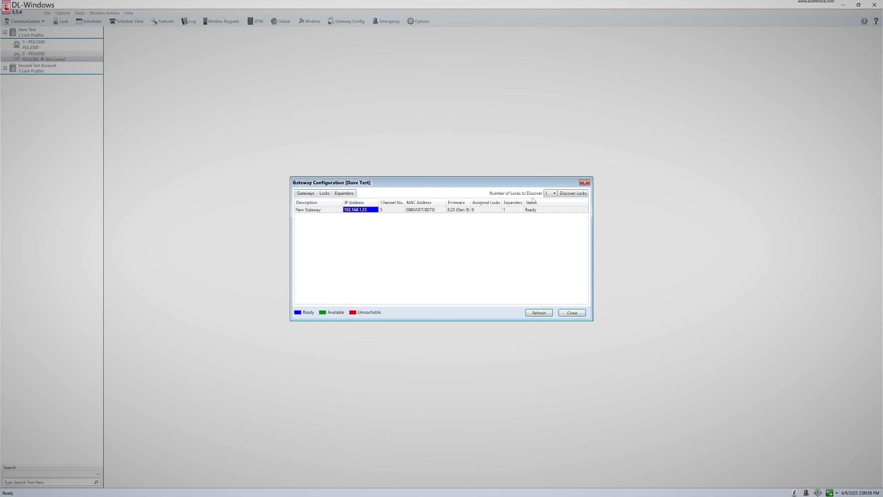
pyautogui.click(554, 193)
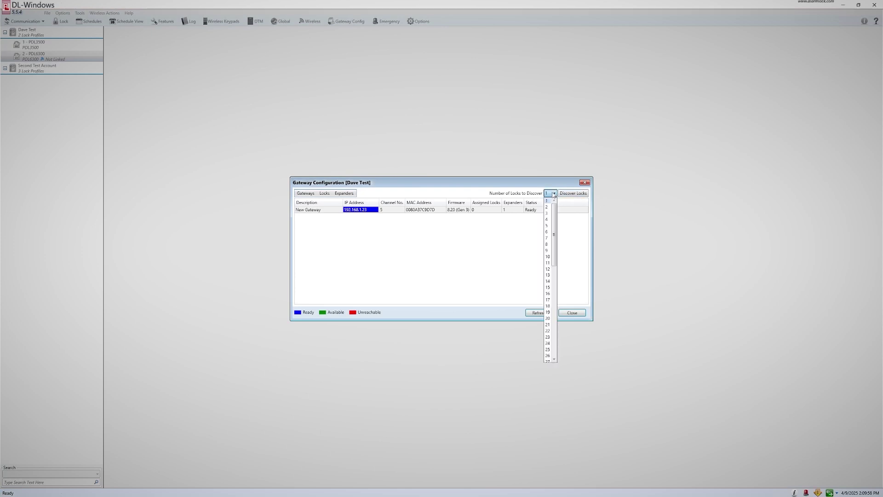
pyautogui.click(576, 196)
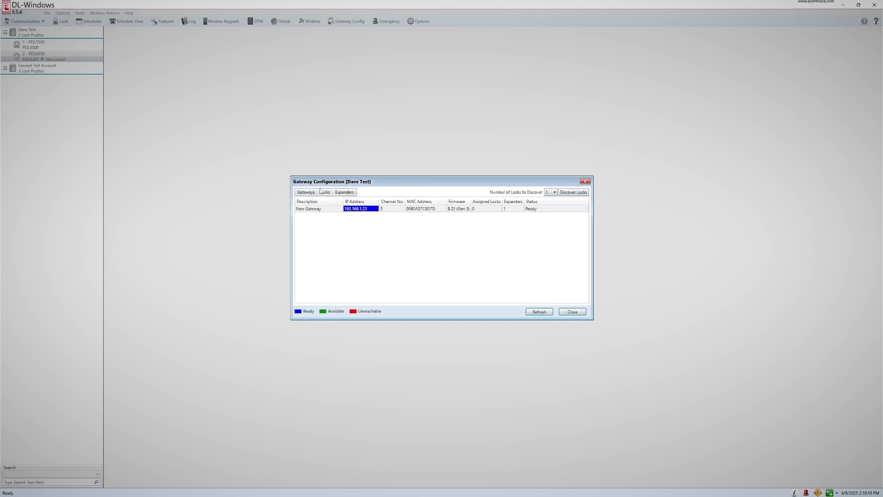
pyautogui.click(326, 192)
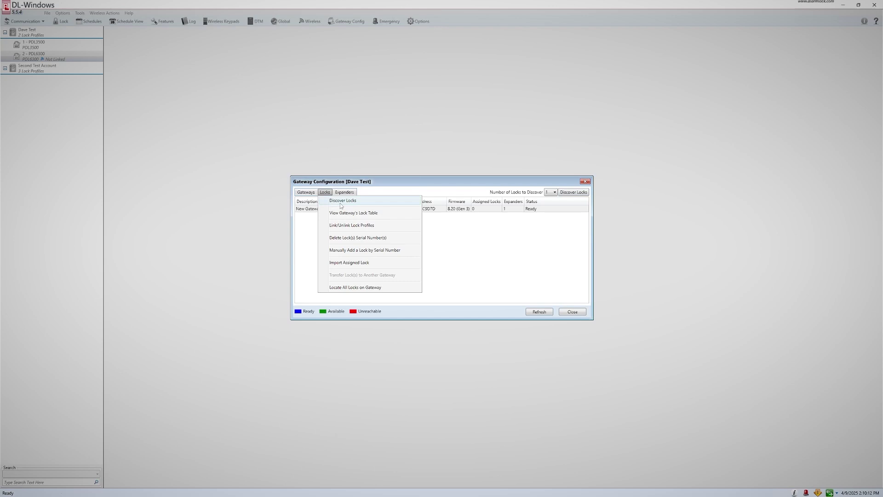
pyautogui.click(341, 203)
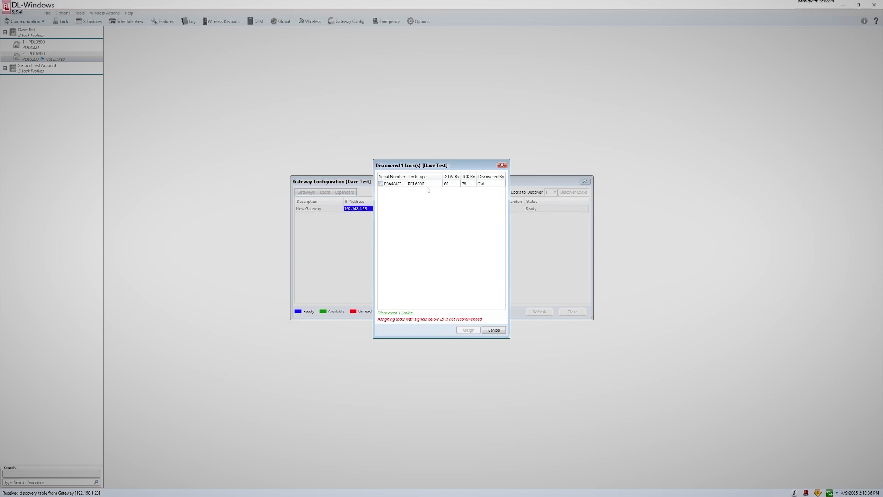
pyautogui.click(381, 184)
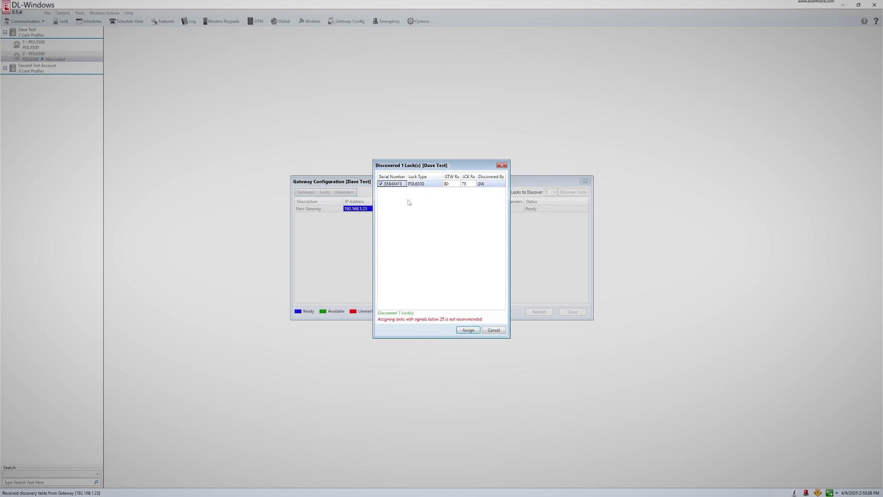
pyautogui.click(468, 331)
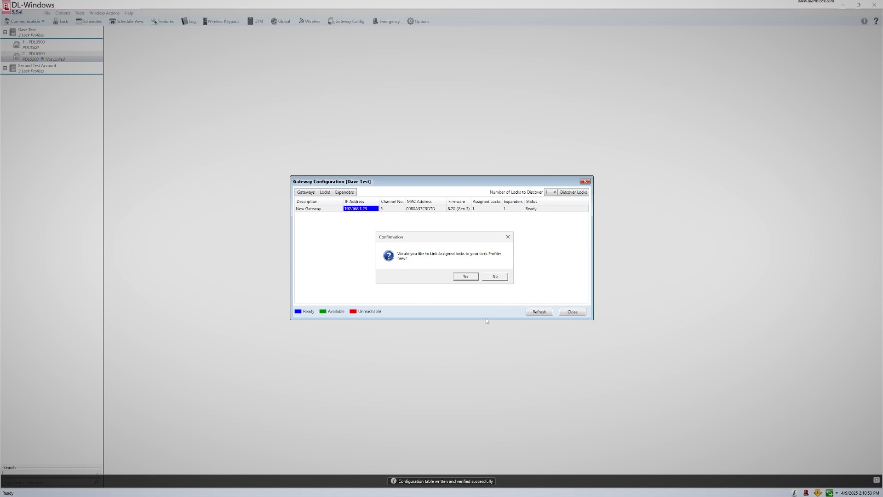
# - Link the PDL6300 lock profile to the assigned PDL6300 lock by serial number and close the linking dialog
pyautogui.click(465, 277)
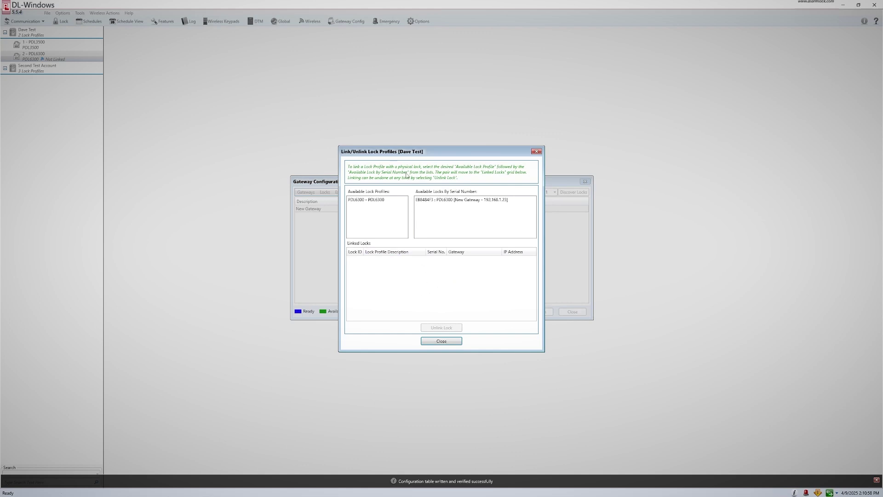
pyautogui.click(368, 202)
pyautogui.click(451, 201)
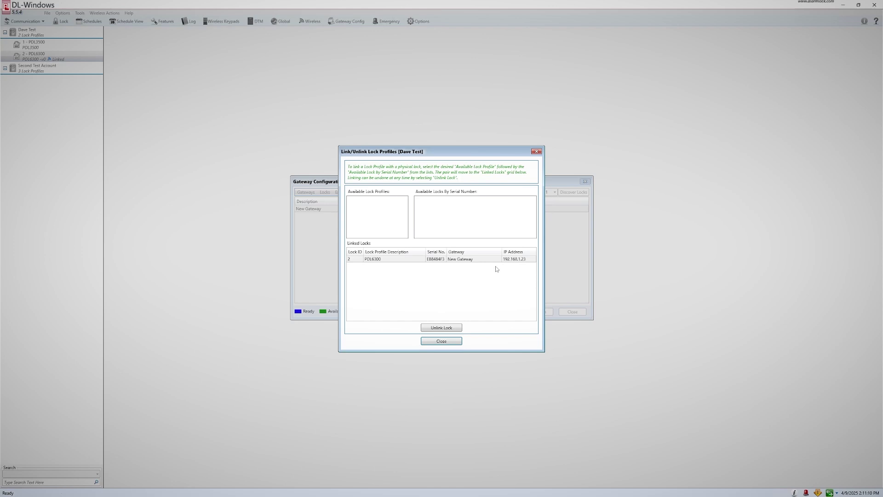
pyautogui.click(439, 343)
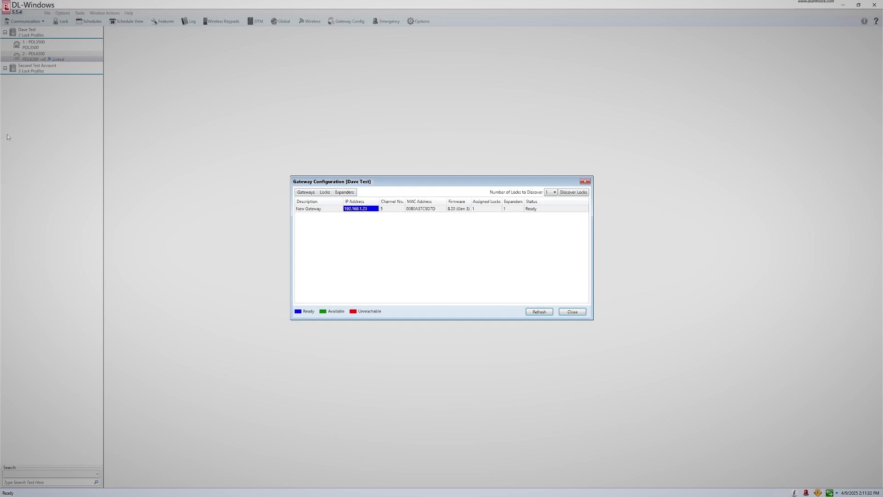
# - Close the gateway configuration, check which gateway lock profile 2 - PDL6300 is linked to, and close the link details
pyautogui.click(584, 182)
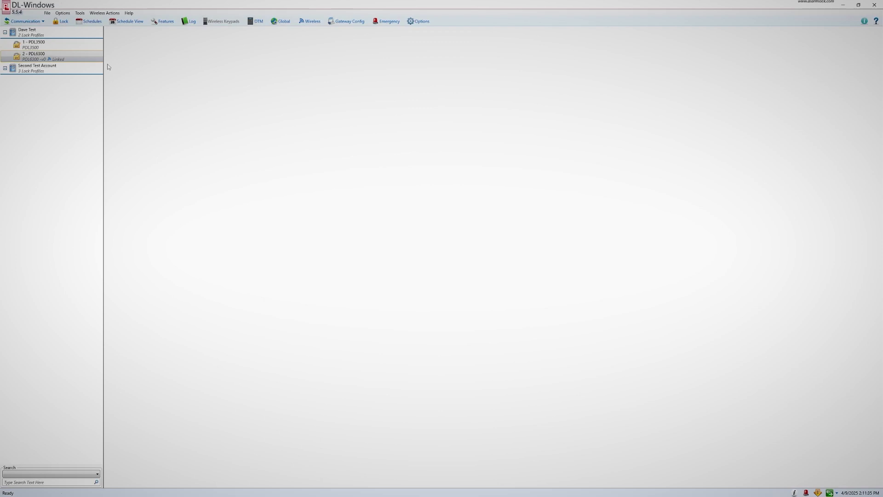
pyautogui.rightClick(64, 56)
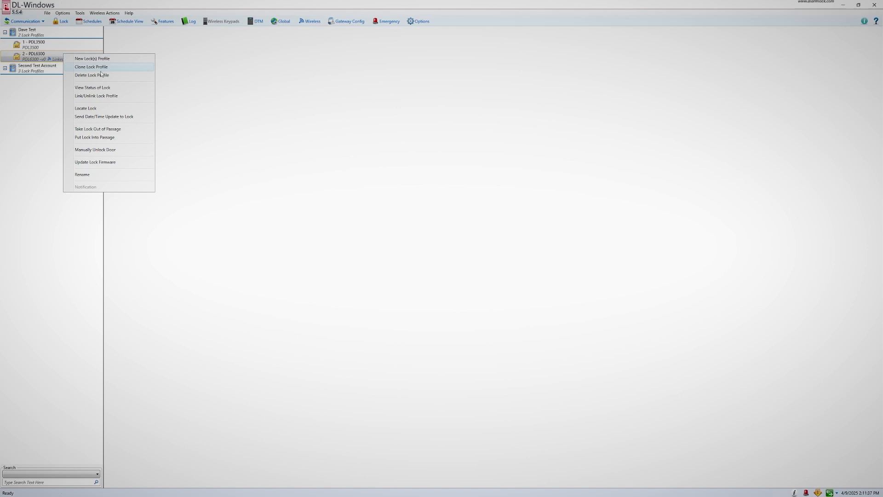
pyautogui.click(114, 96)
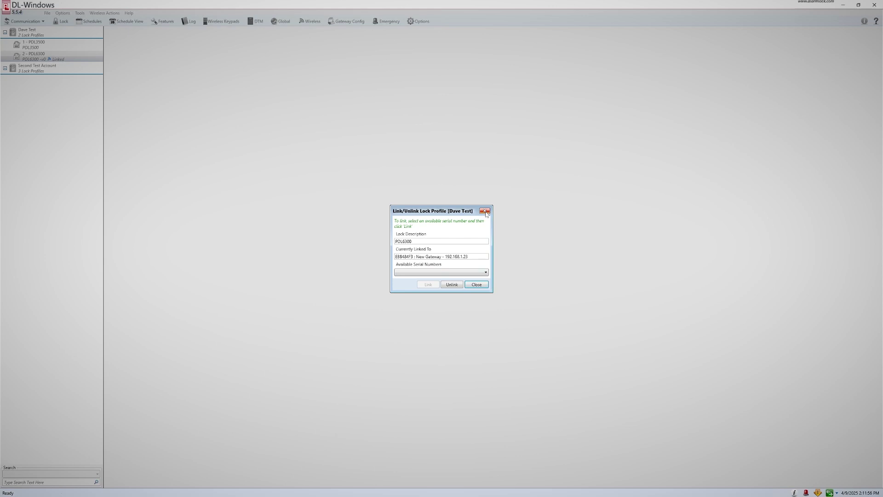
pyautogui.click(478, 284)
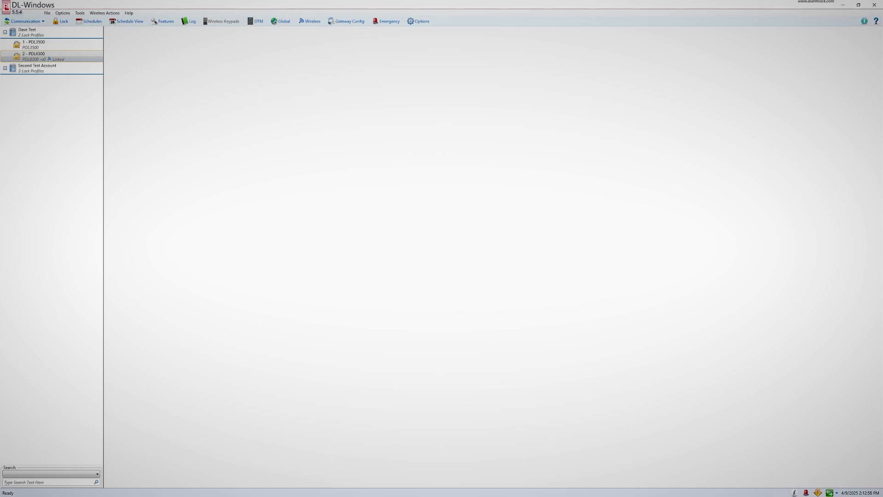
# - Send only users and schedules to the linked network lock 2 - PDL6300 and close the communication dialog
pyautogui.click(37, 60)
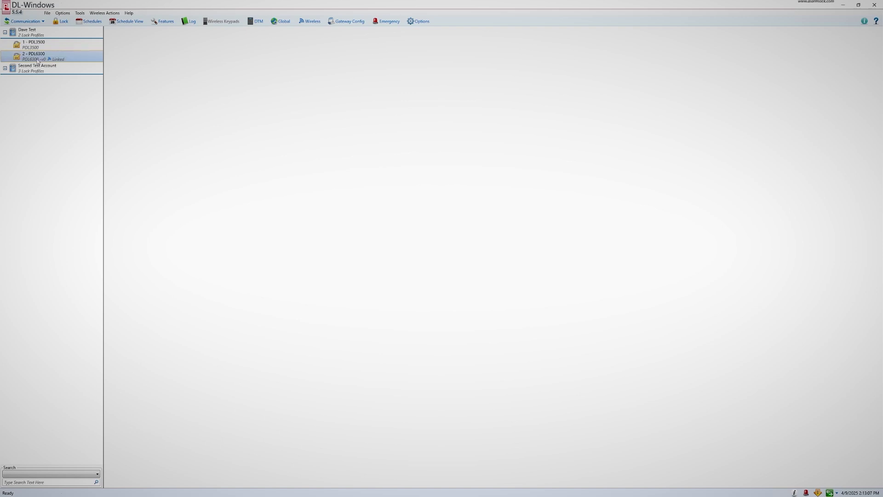
pyautogui.click(41, 22)
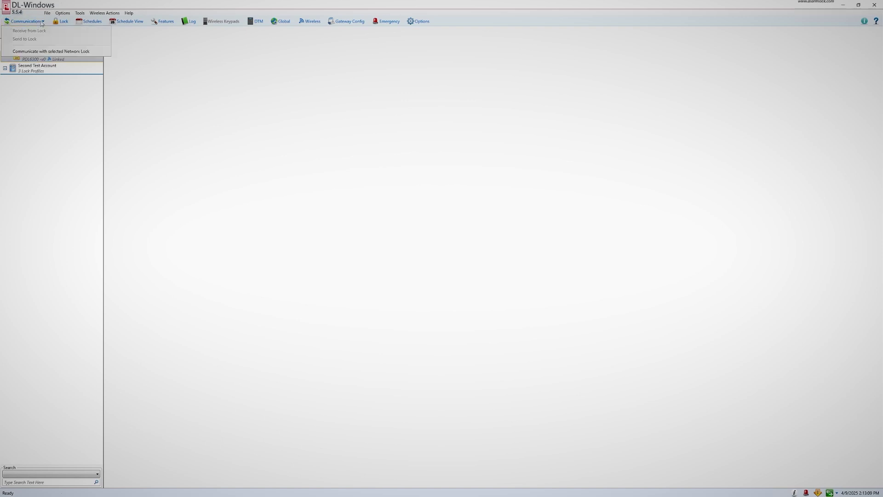
pyautogui.click(49, 52)
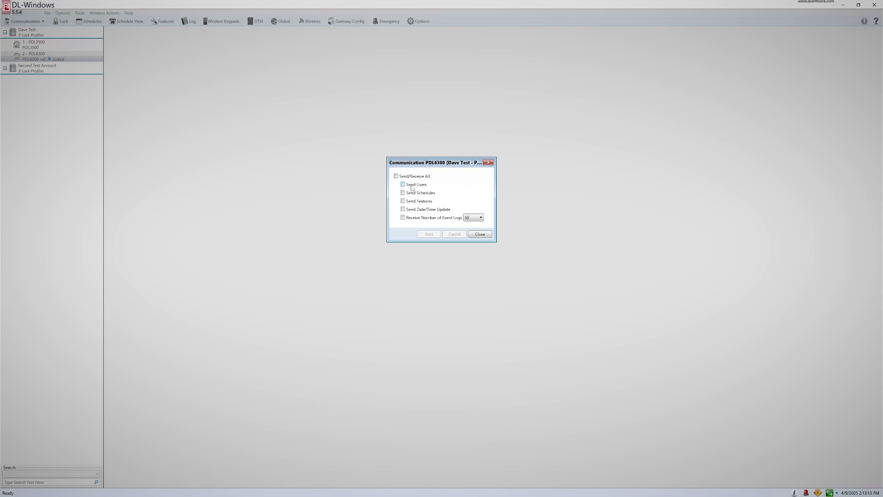
pyautogui.click(402, 184)
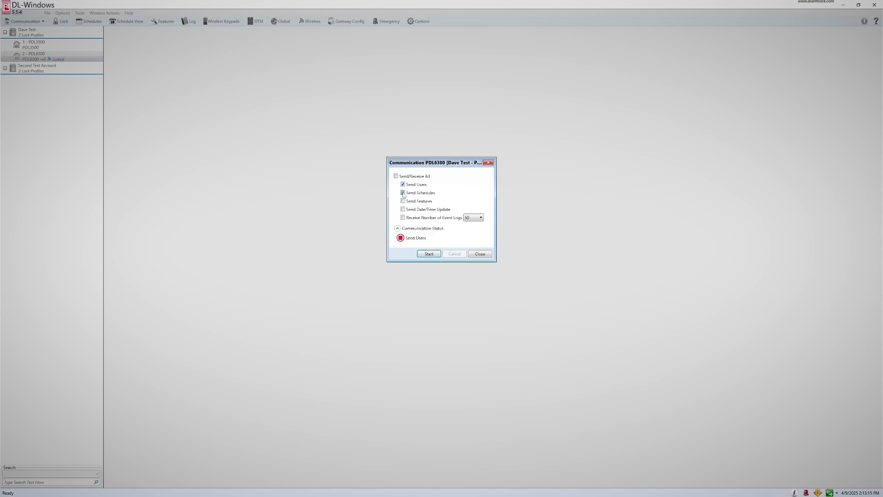
pyautogui.click(403, 193)
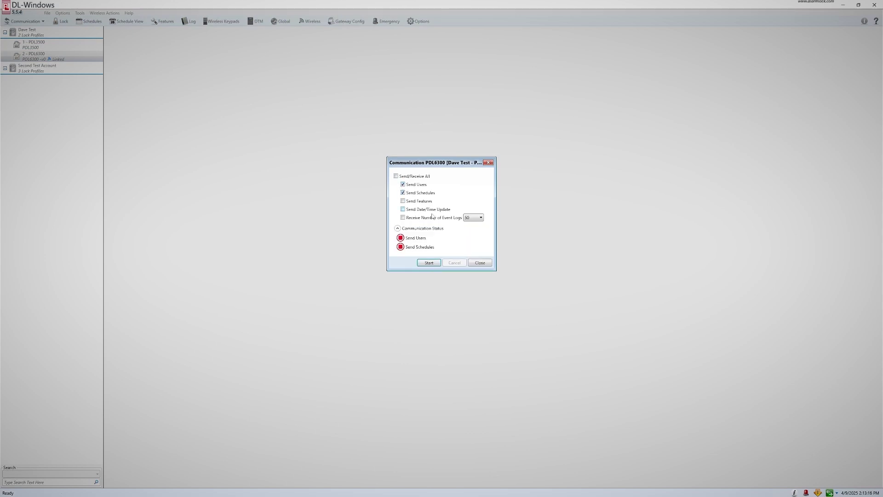
pyautogui.click(431, 264)
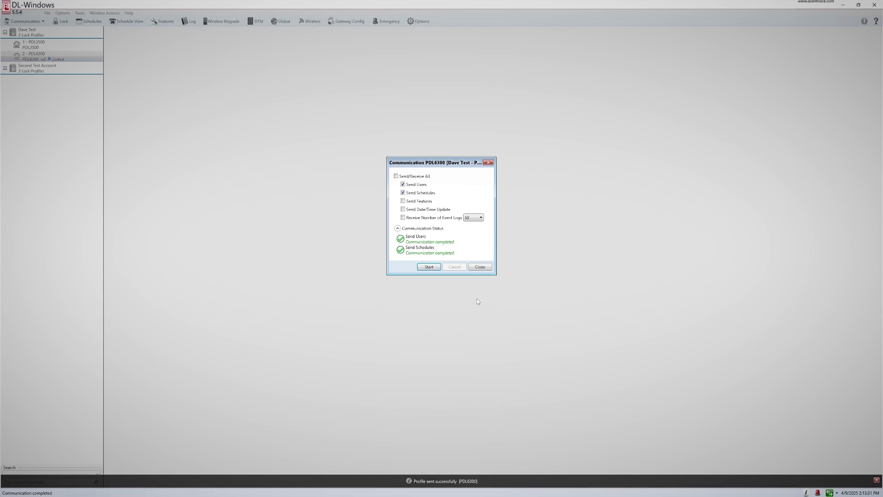
pyautogui.click(489, 269)
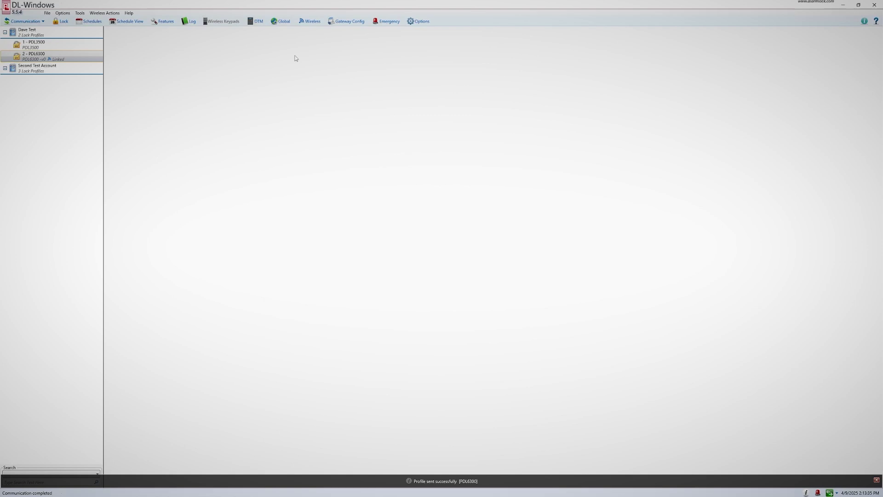
# - Enable lock 2 - PDL6300 in Wireless Config 1 with the Send Profile function and start the wireless transfer
pyautogui.click(310, 21)
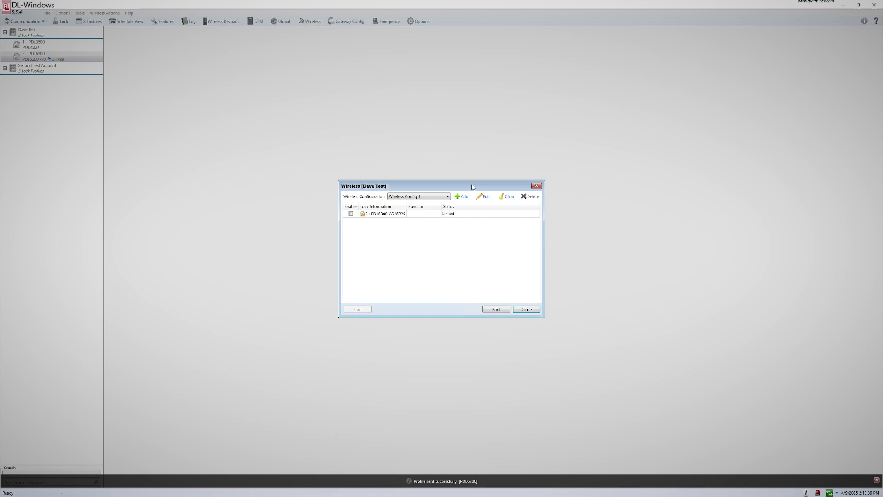
pyautogui.click(350, 214)
pyautogui.click(437, 216)
pyautogui.click(437, 215)
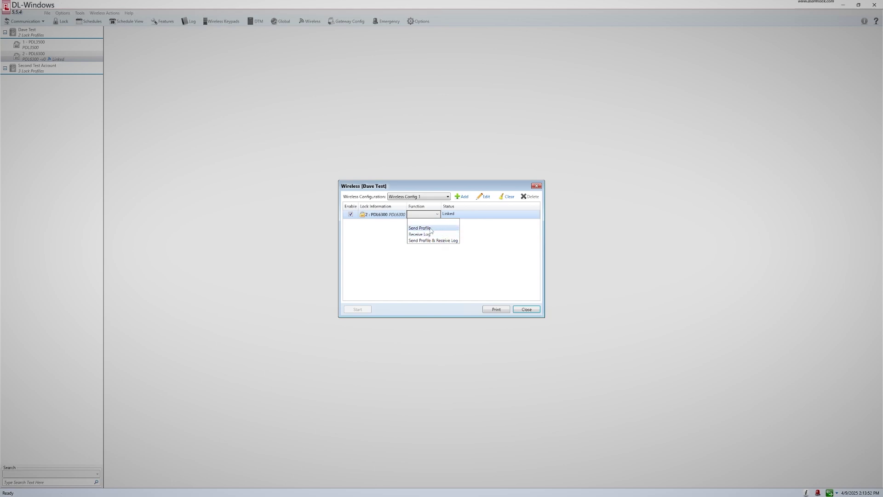
pyautogui.click(437, 229)
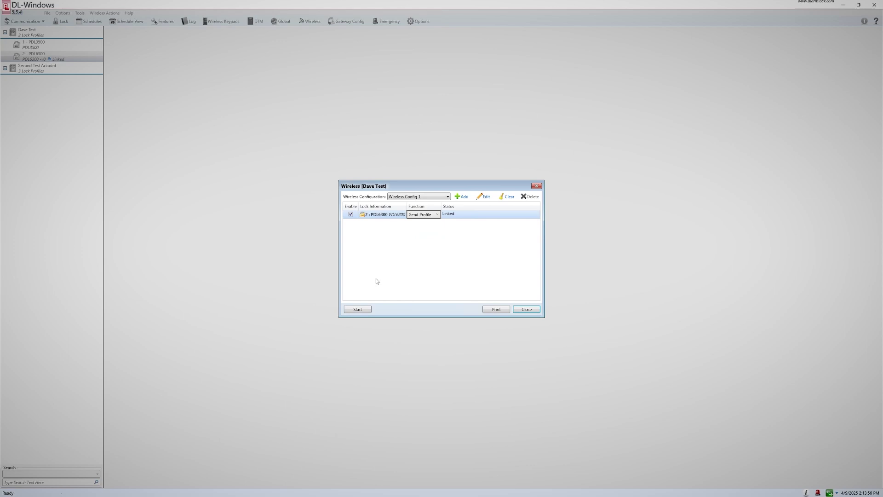
pyautogui.click(364, 310)
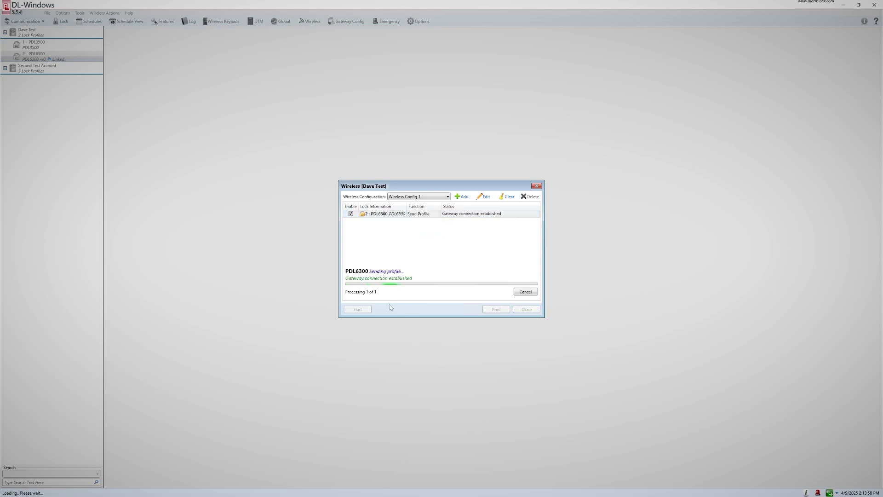